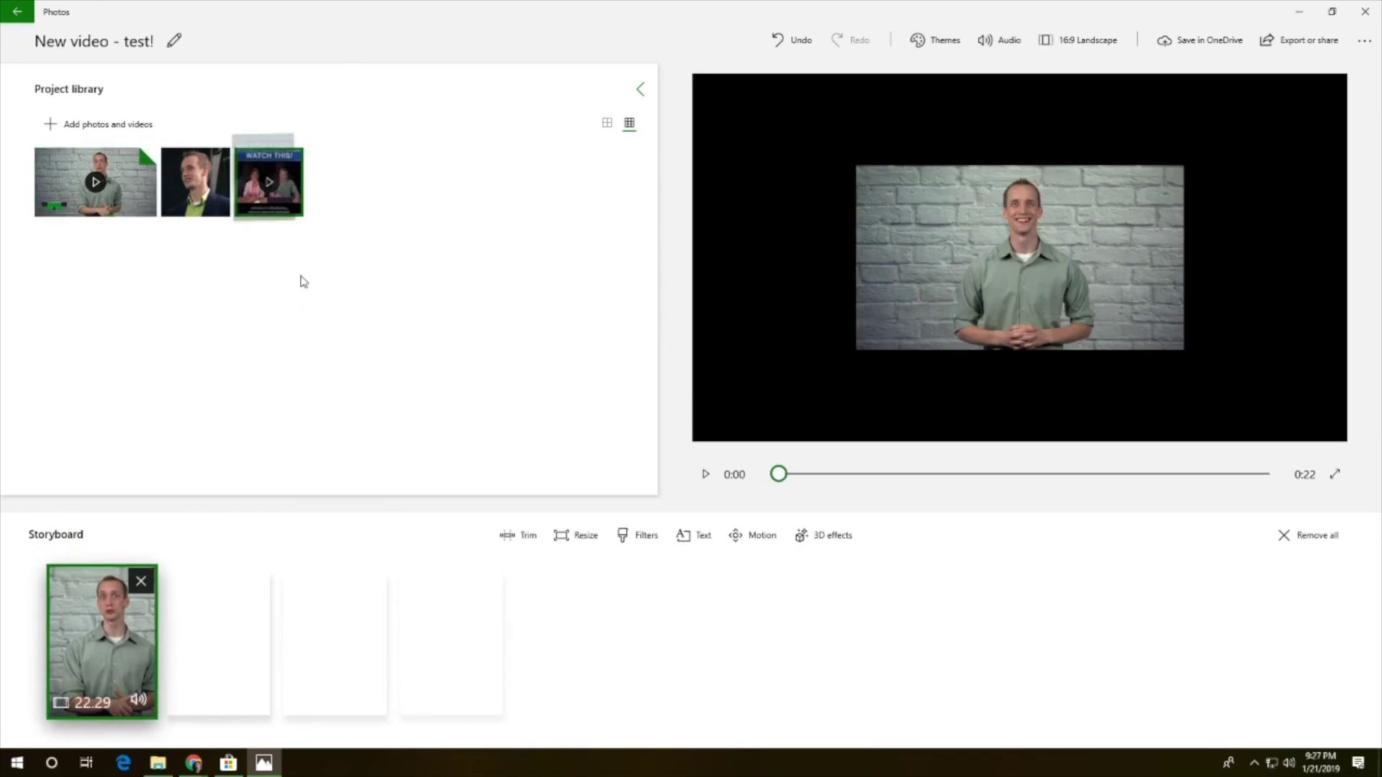
Step: Place the third and then the second library clip into empty storyboard slots
{"action": "left_click_drag", "start_coordinate": [265, 170], "coordinate": [219, 637]}
{"action": "left_click_drag", "start_coordinate": [195, 181], "coordinate": [360, 676]}
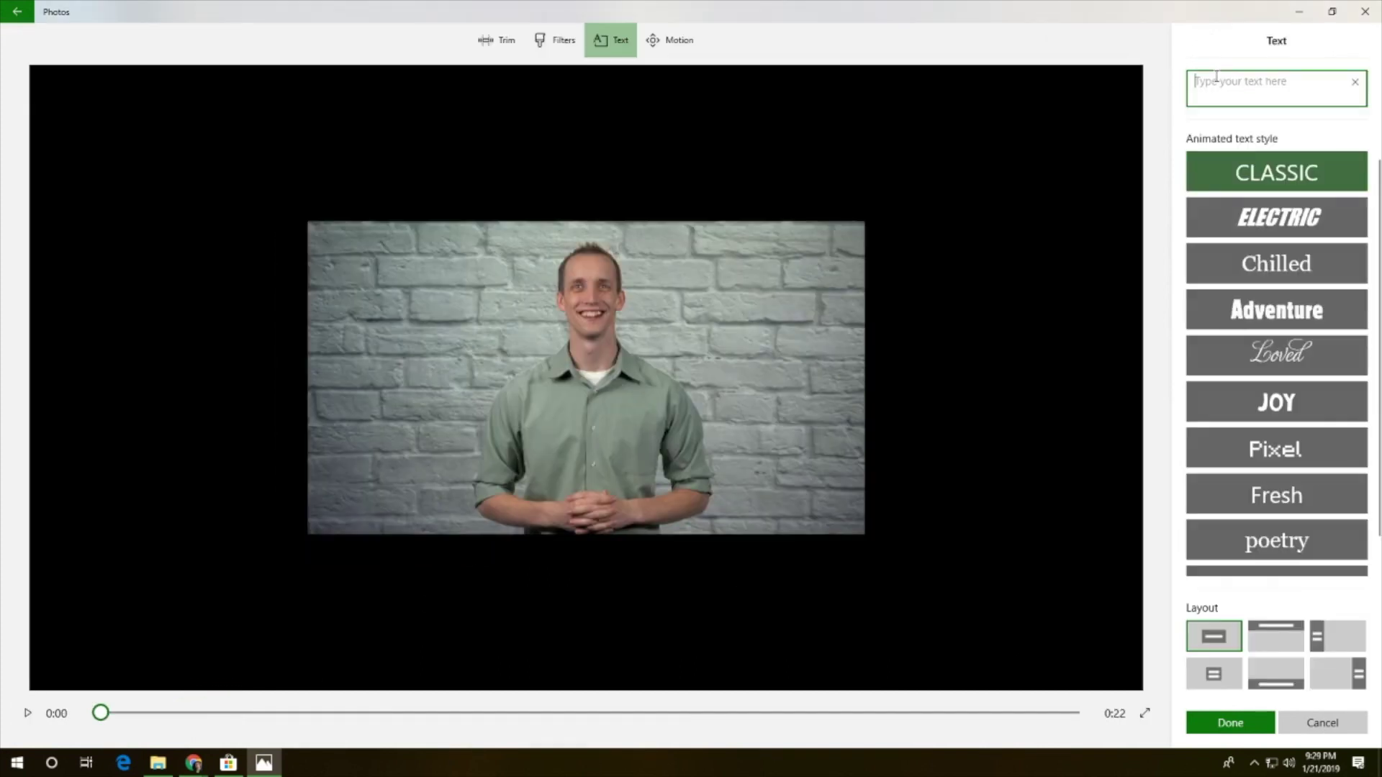
Step: Caption the first clip "We are doing this!" in Classic style and preview the result
{"action": "type", "text": "e doing this!"}
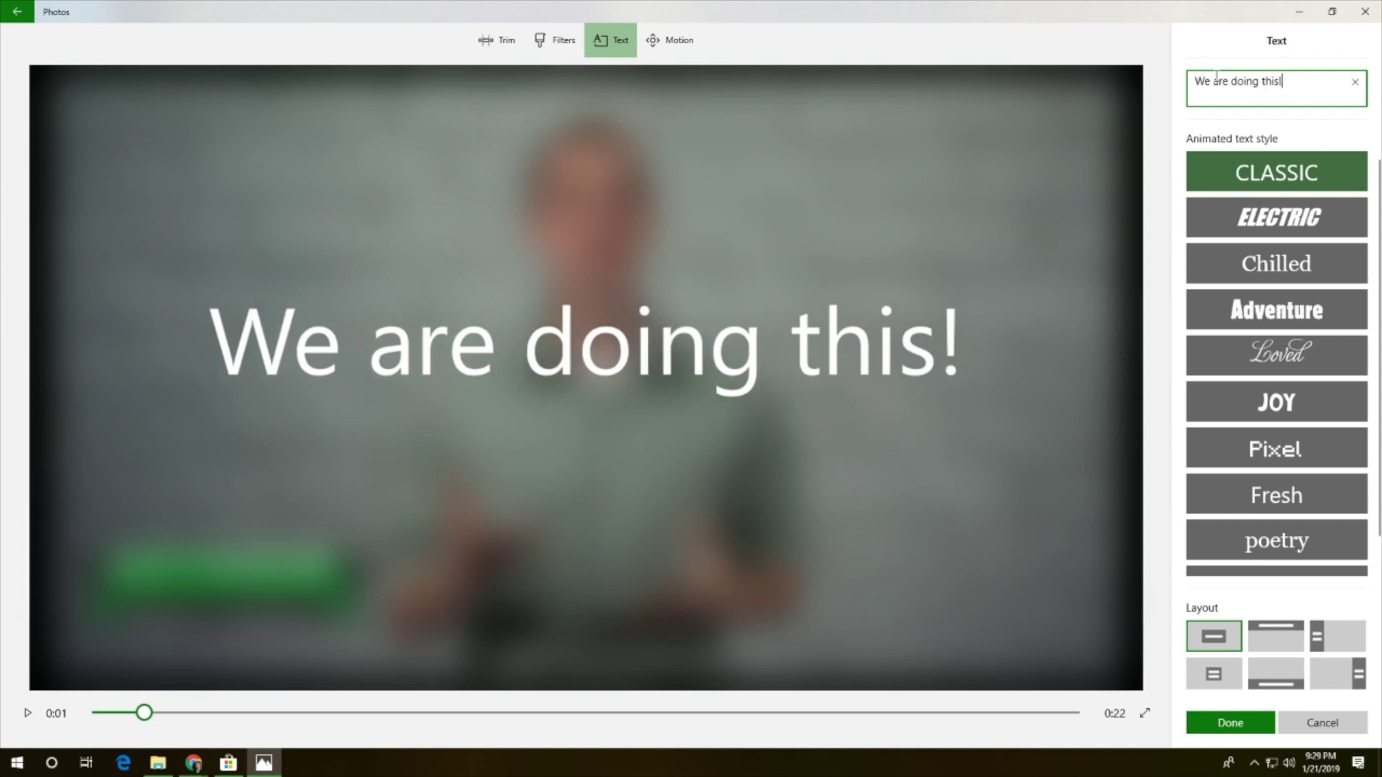
{"action": "left_click", "coordinate": [1230, 724]}
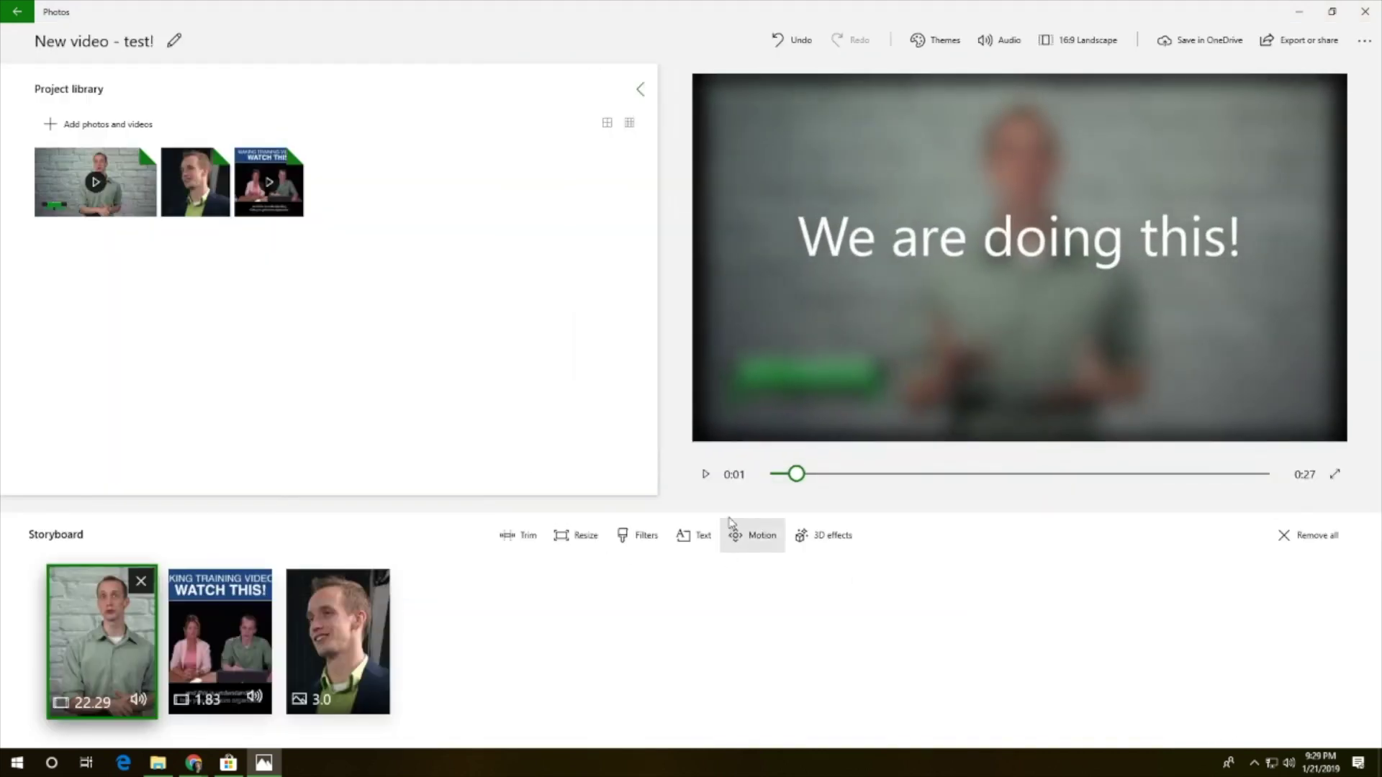
{"action": "left_click", "coordinate": [705, 474]}
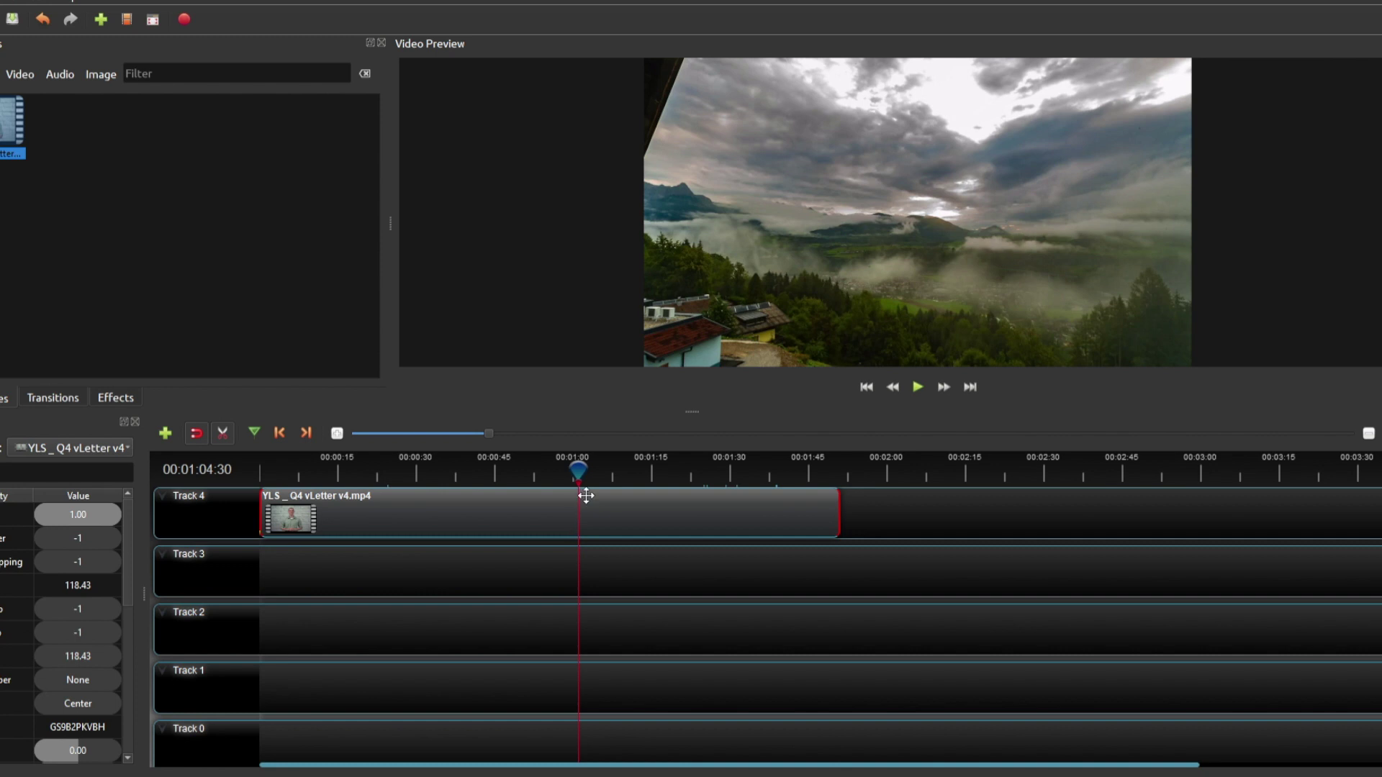
Step: Slice the Track 4 clip at the playhead and show the Transitions list
{"action": "left_click", "coordinate": [583, 504]}
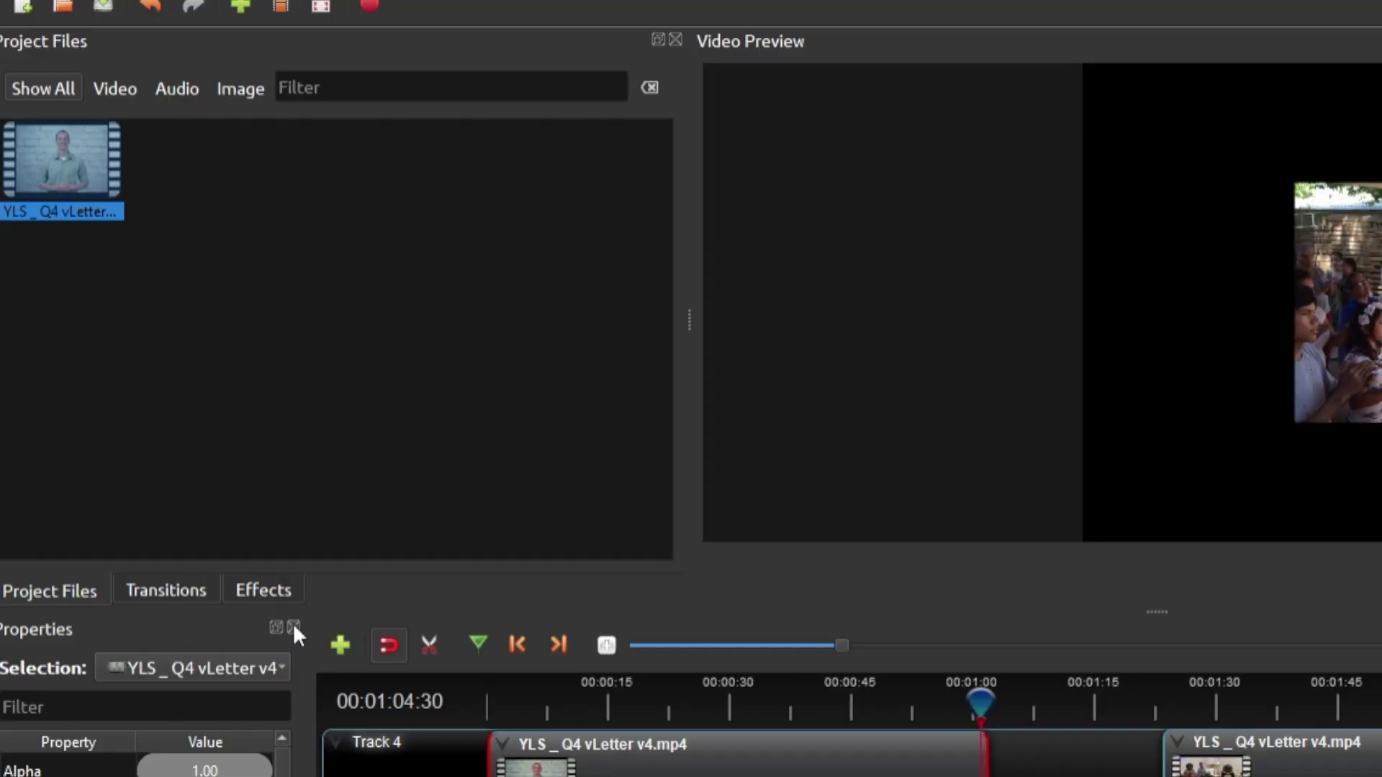
{"action": "left_click", "coordinate": [193, 594]}
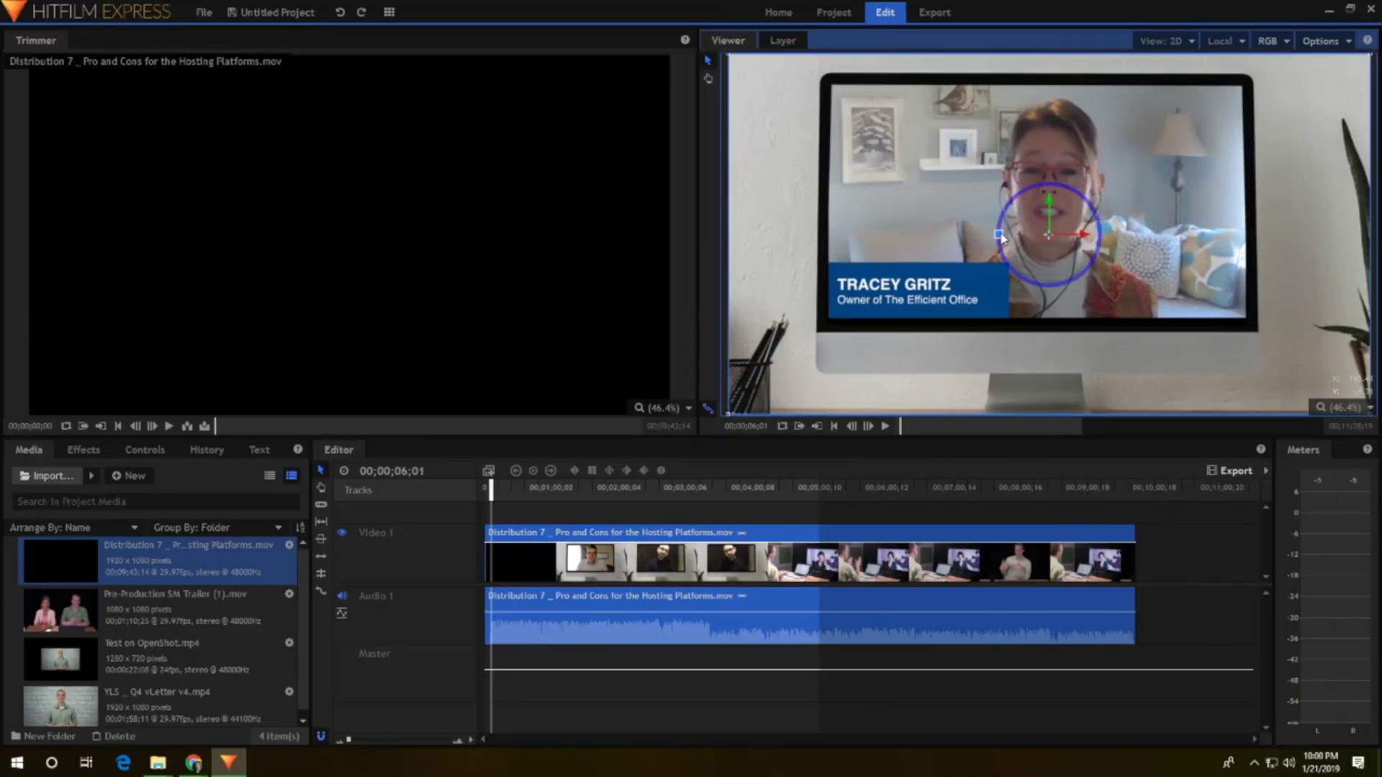
Step: Try rotating the Distribution 7 clip with the Viewer's rotation gizmo
{"action": "left_click_drag", "start_coordinate": [1001, 238], "coordinate": [1046, 226]}
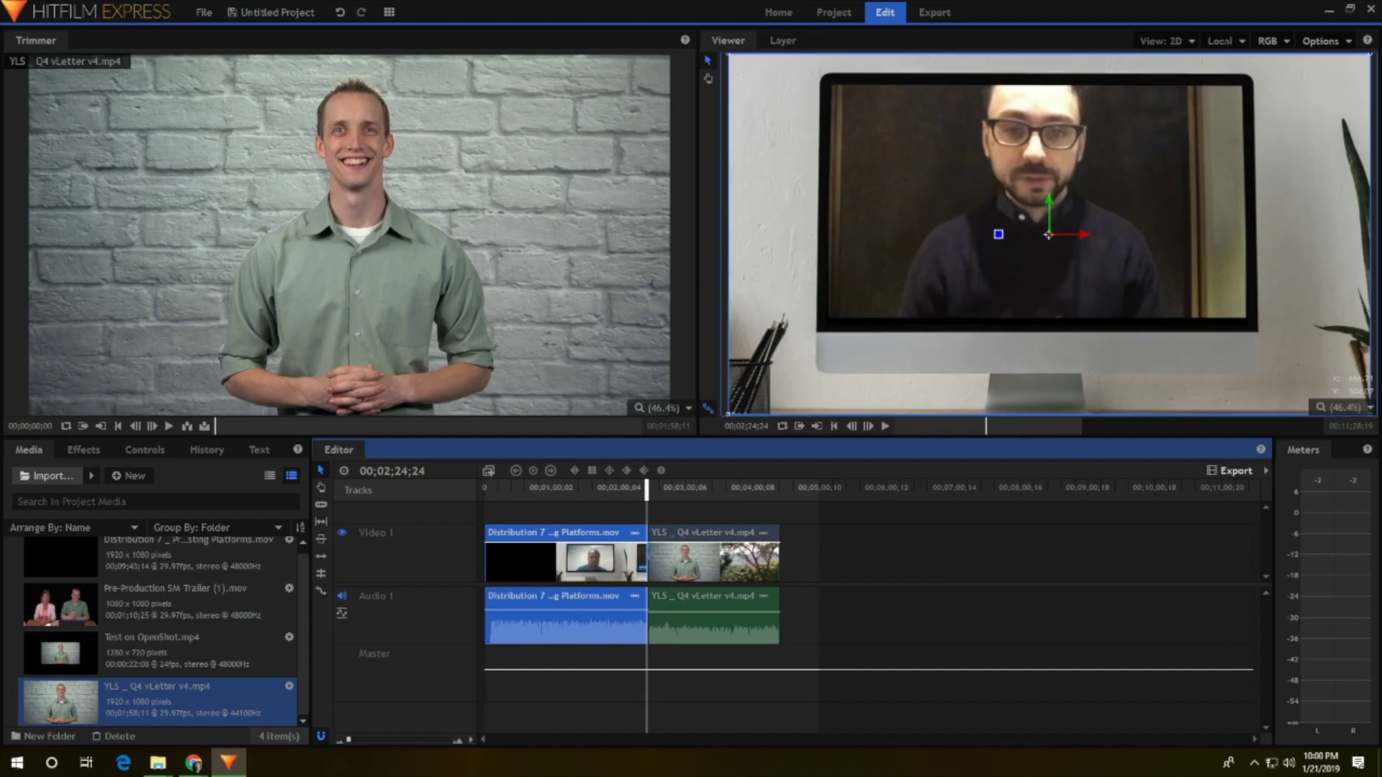
Step: Bring up the context menu for the YLS vLetter clip on the timeline
{"action": "right_click", "coordinate": [643, 560]}
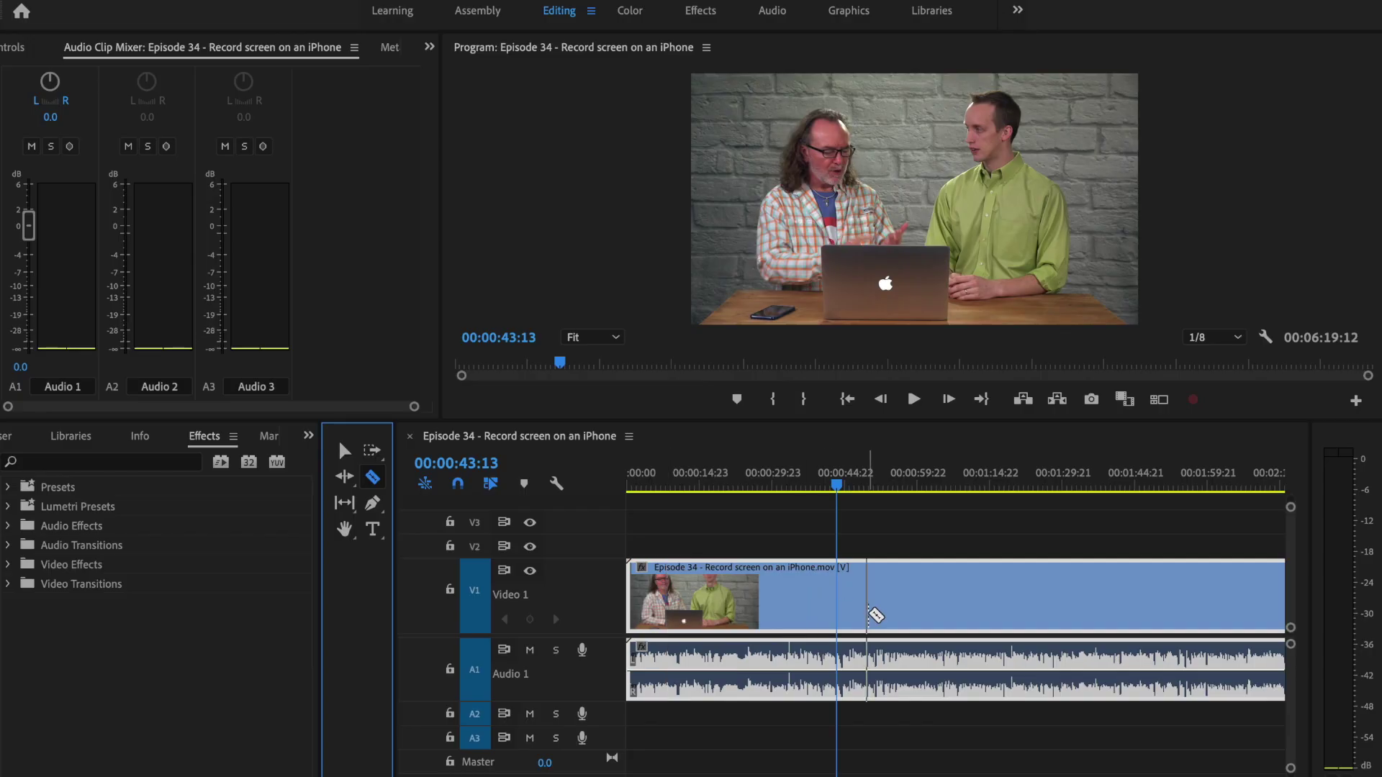
Step: Razor the V1 interview clip at the playhead, then return to the Selection tool
{"action": "left_click", "coordinate": [836, 601]}
{"action": "key", "text": "v"}
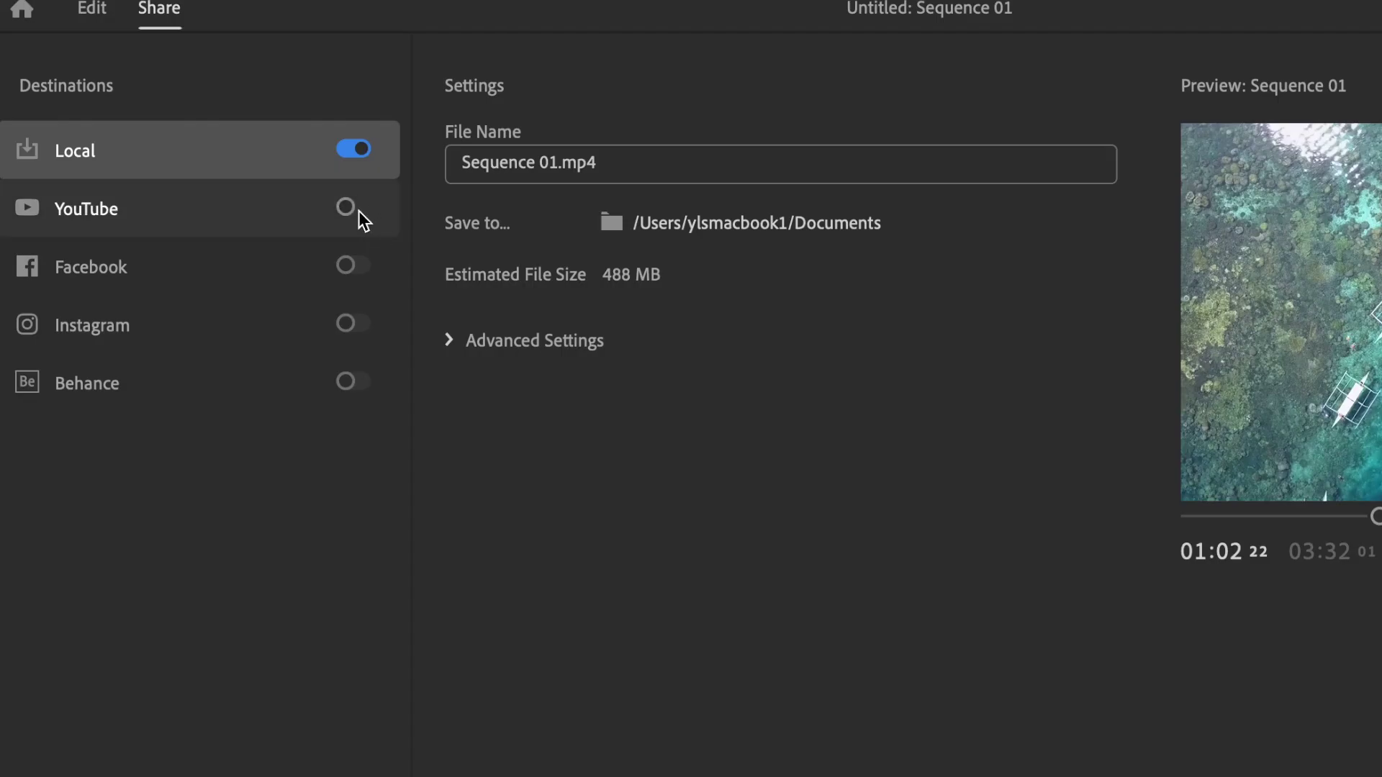
Step: Add YouTube and Facebook as share destinations for Sequence 01 alongside Local
{"action": "left_click", "coordinate": [358, 210]}
{"action": "left_click", "coordinate": [355, 270]}
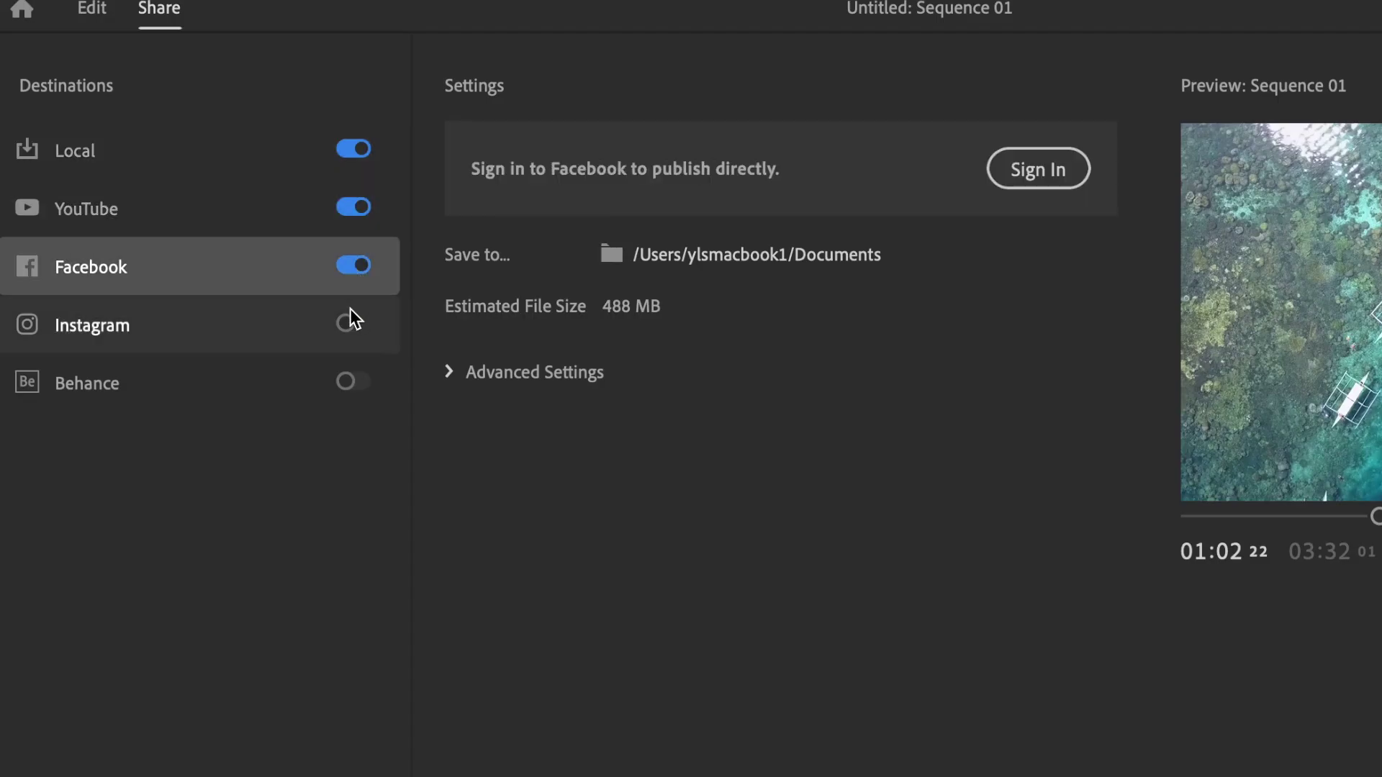